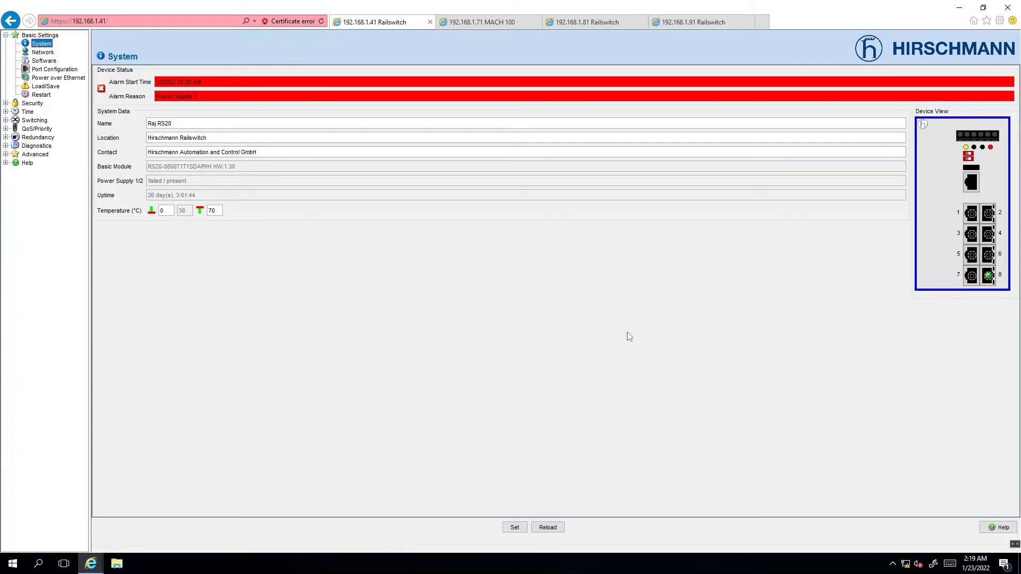
# - On switch 192.168.1.41, open Ring Redundancy and set ring ports 1.7 and 1.8
pyautogui.click(5, 138)
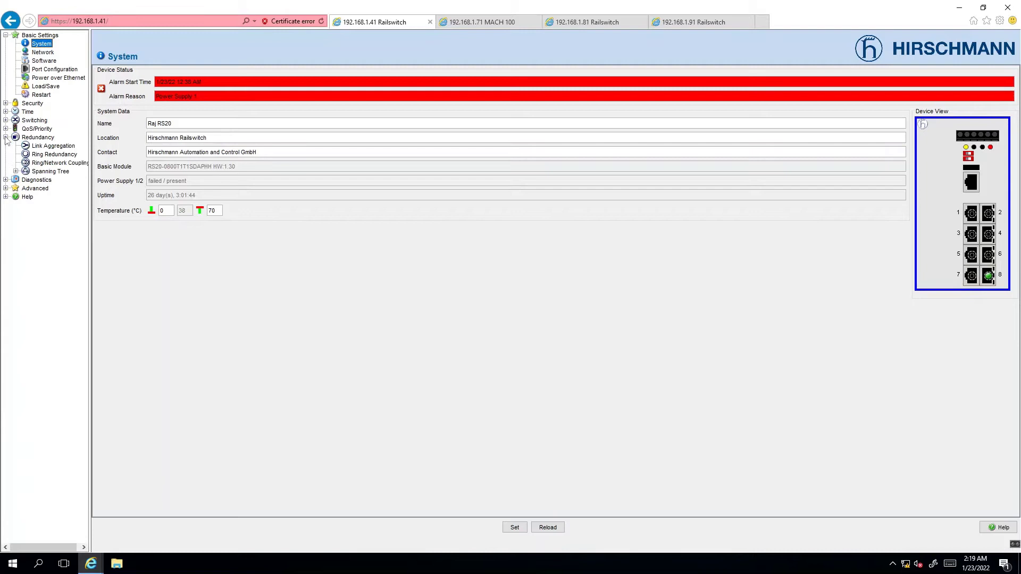
pyautogui.click(53, 154)
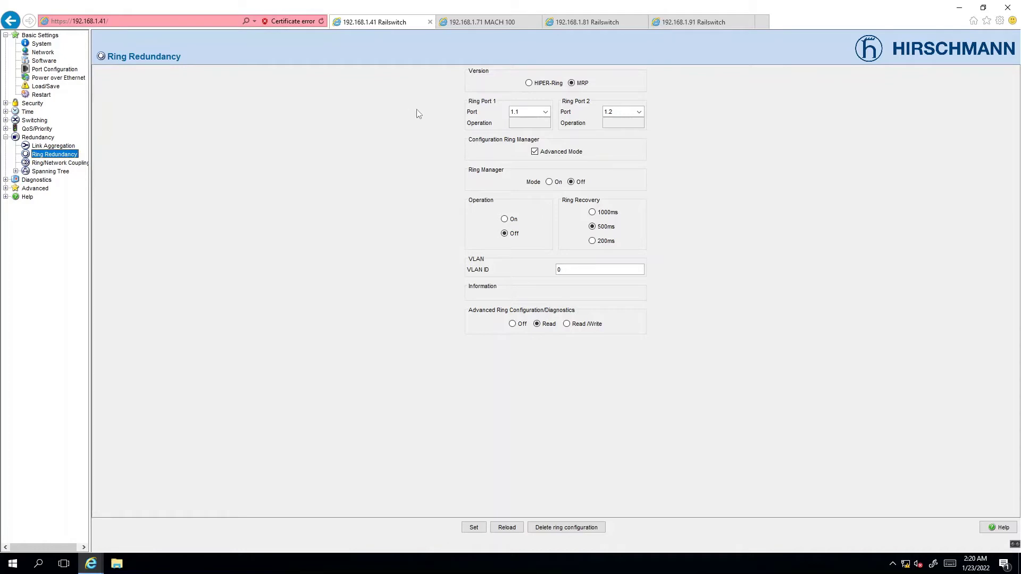
pyautogui.click(545, 112)
pyautogui.click(529, 176)
pyautogui.click(639, 112)
pyautogui.click(630, 186)
# - Make 192.168.1.41 the ring manager with operation on and 200 ms recovery, and apply
pyautogui.click(550, 183)
pyautogui.click(504, 219)
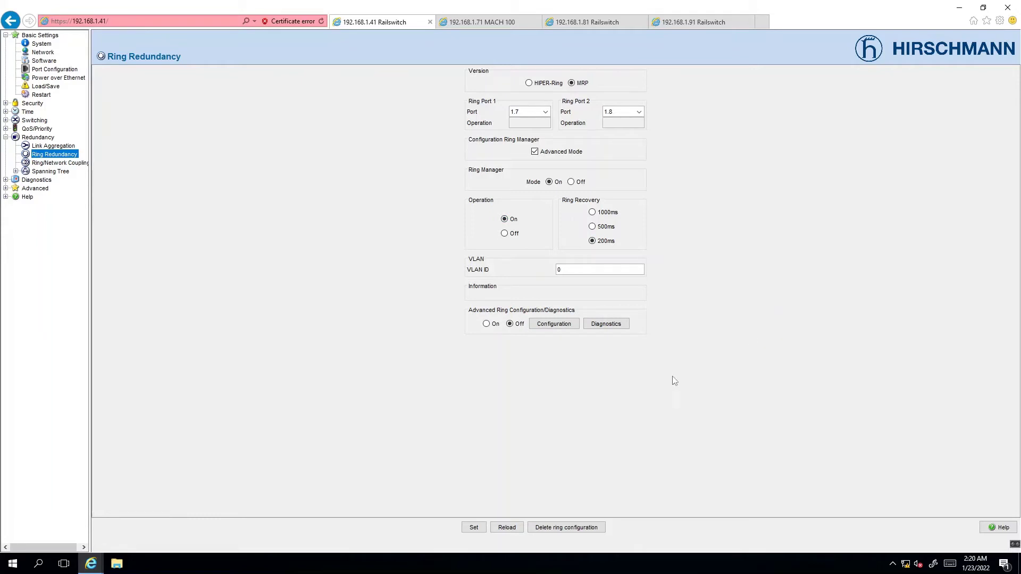
pyautogui.click(474, 527)
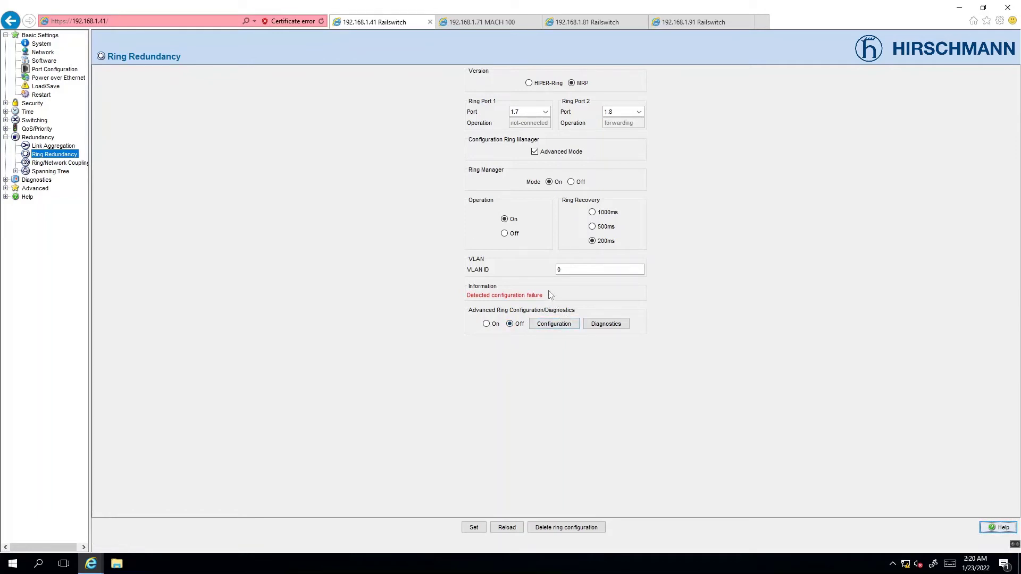
# - Set the MACH 100 (192.168.1.71) ring to 200 ms recovery with operation on, and apply
pyautogui.click(480, 24)
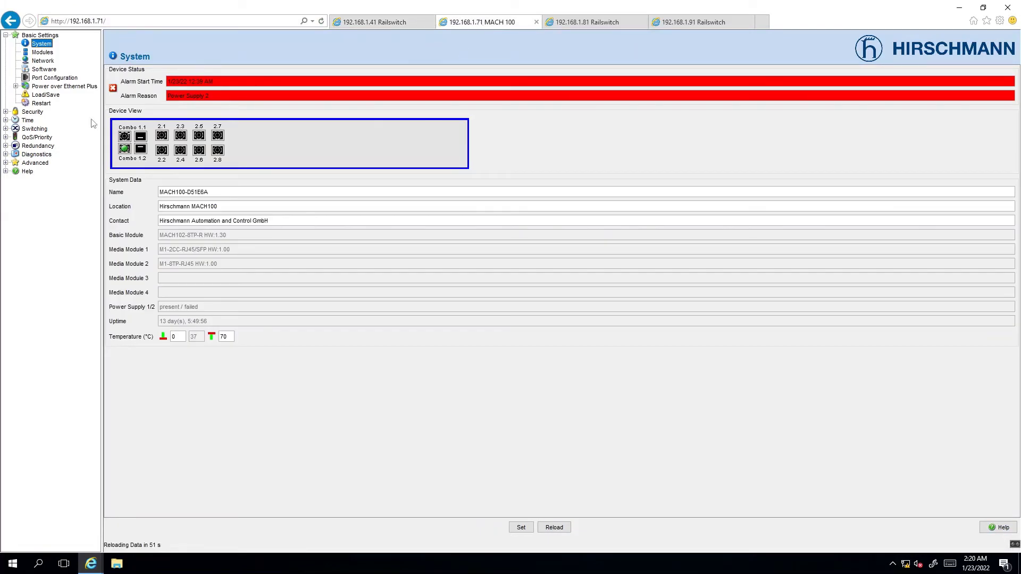
pyautogui.click(5, 146)
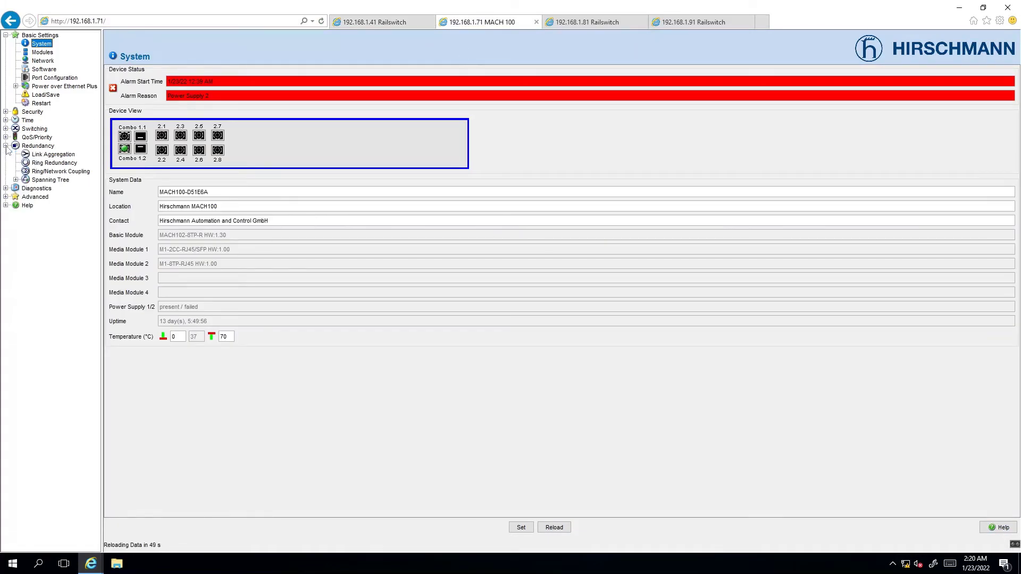
pyautogui.click(42, 163)
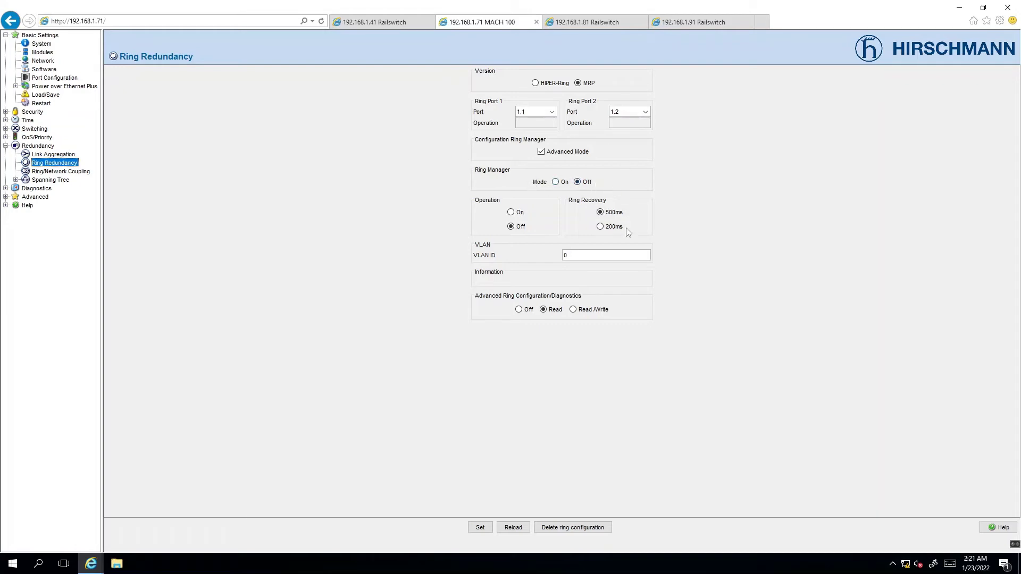
pyautogui.click(601, 227)
pyautogui.click(480, 527)
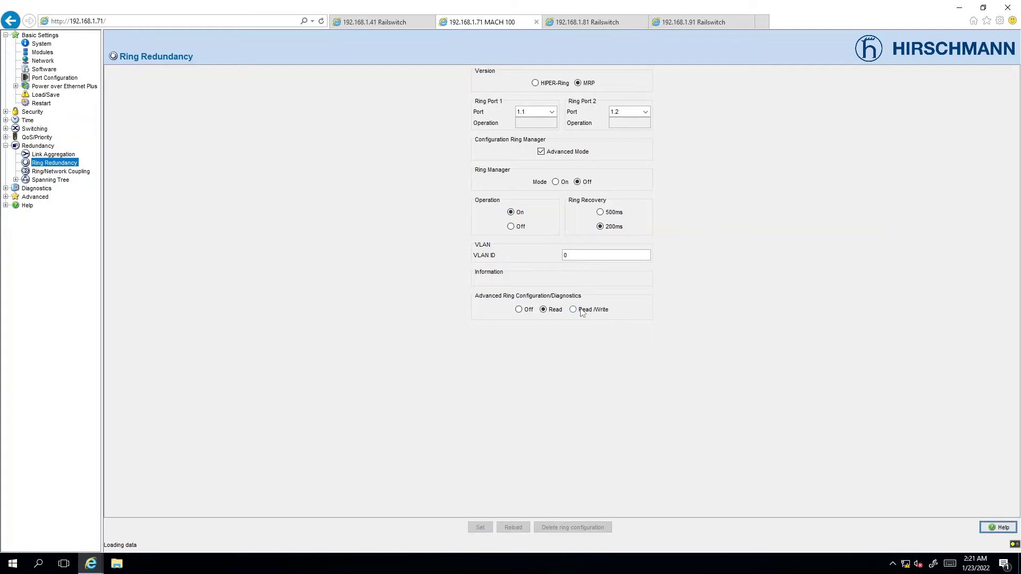
pyautogui.click(596, 27)
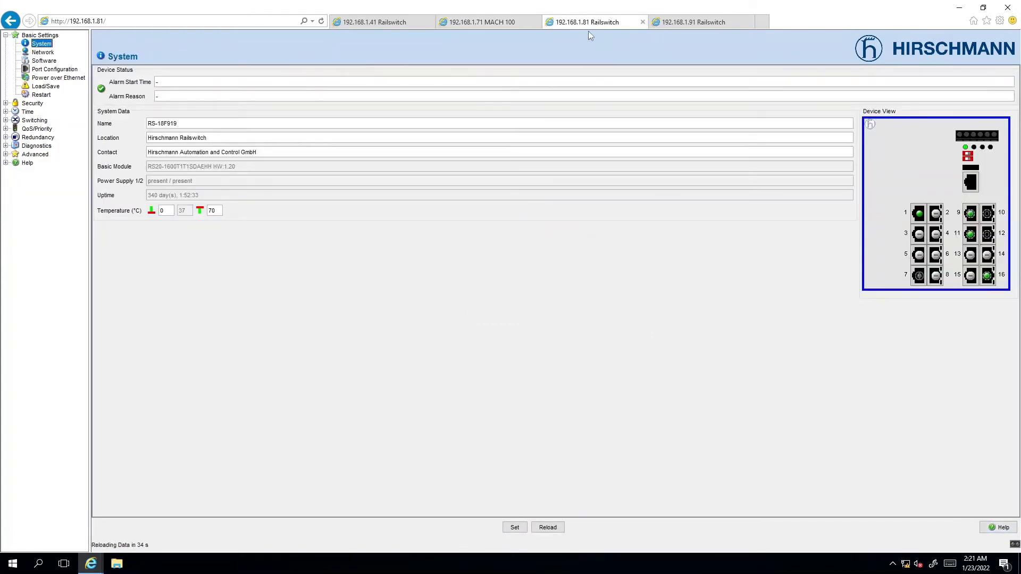
# - Give 192.168.1.81 ring port 2 = 1.16, 200 ms recovery, operation on, and apply
pyautogui.click(6, 137)
pyautogui.click(47, 150)
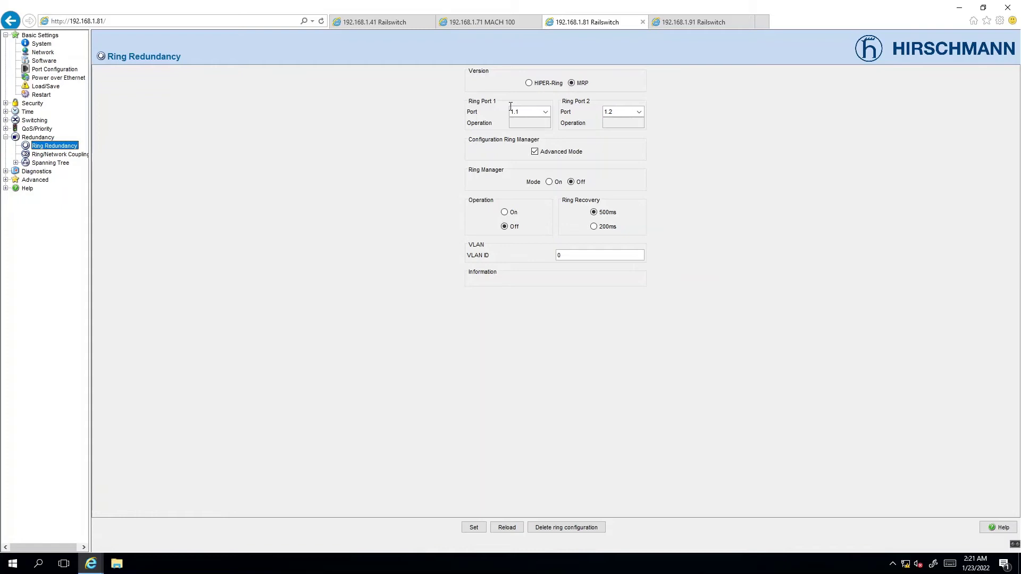
pyautogui.click(642, 112)
pyautogui.moveTo(640, 140); pyautogui.dragTo(639, 171)
pyautogui.click(628, 186)
pyautogui.click(594, 227)
pyautogui.click(505, 212)
pyautogui.click(476, 529)
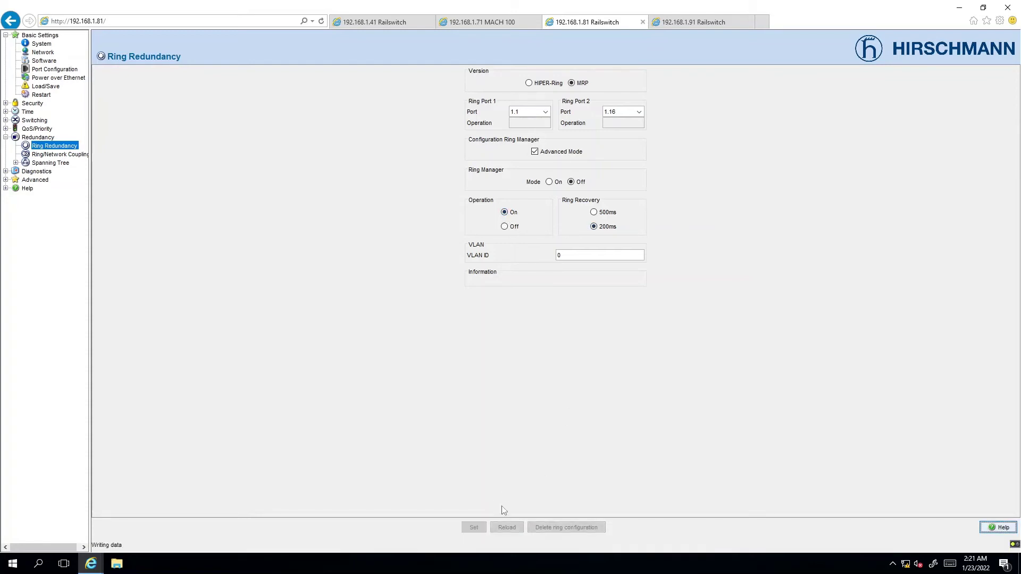
# - Open the Ring Redundancy page on switch 192.168.1.91
pyautogui.click(680, 26)
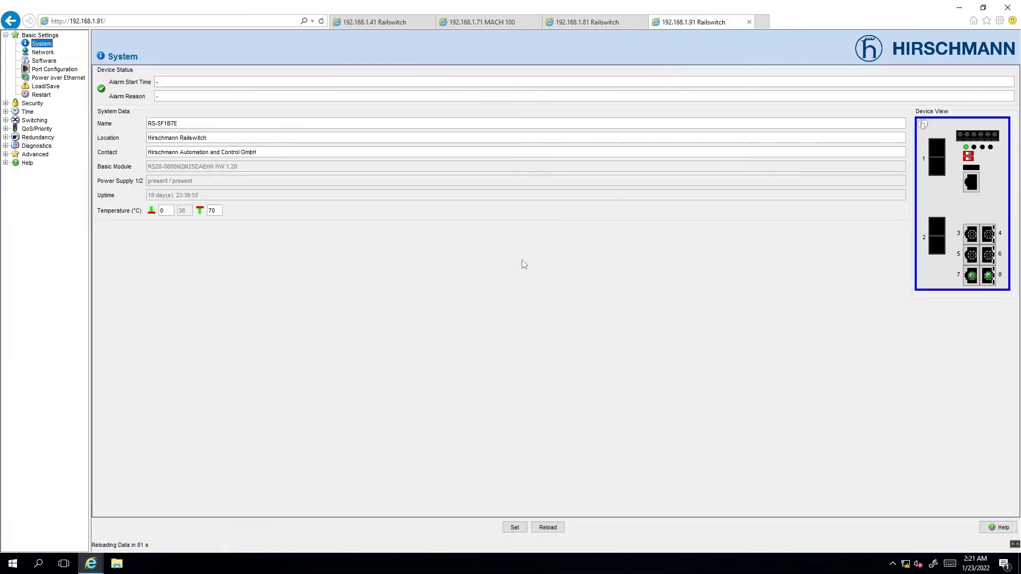
pyautogui.click(6, 137)
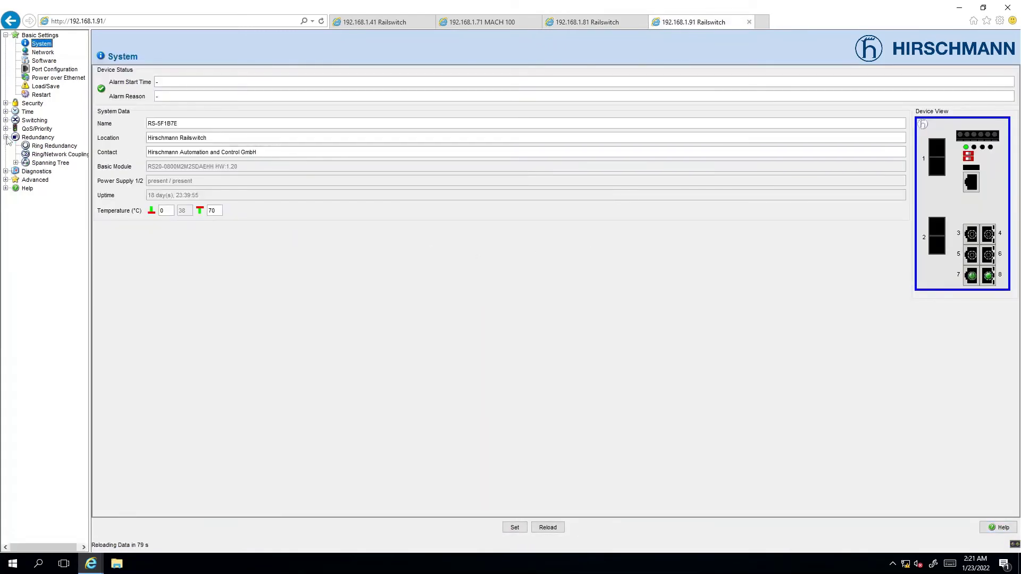
pyautogui.click(43, 146)
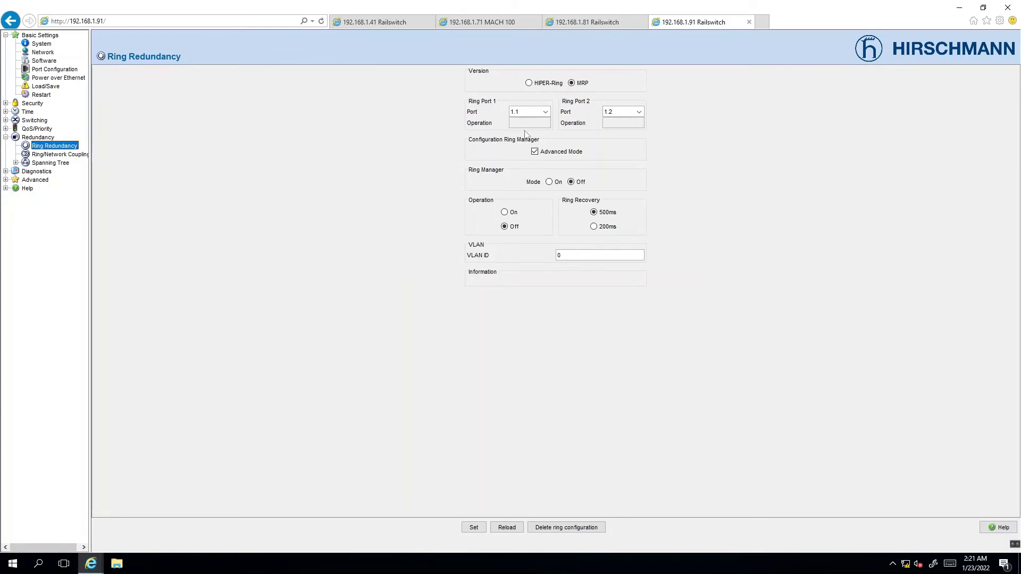
# - Set ring ports 1.7 and 1.8 with 200 ms recovery and apply
pyautogui.click(545, 111)
pyautogui.click(528, 177)
pyautogui.click(638, 112)
pyautogui.click(619, 185)
pyautogui.click(595, 227)
pyautogui.click(471, 528)
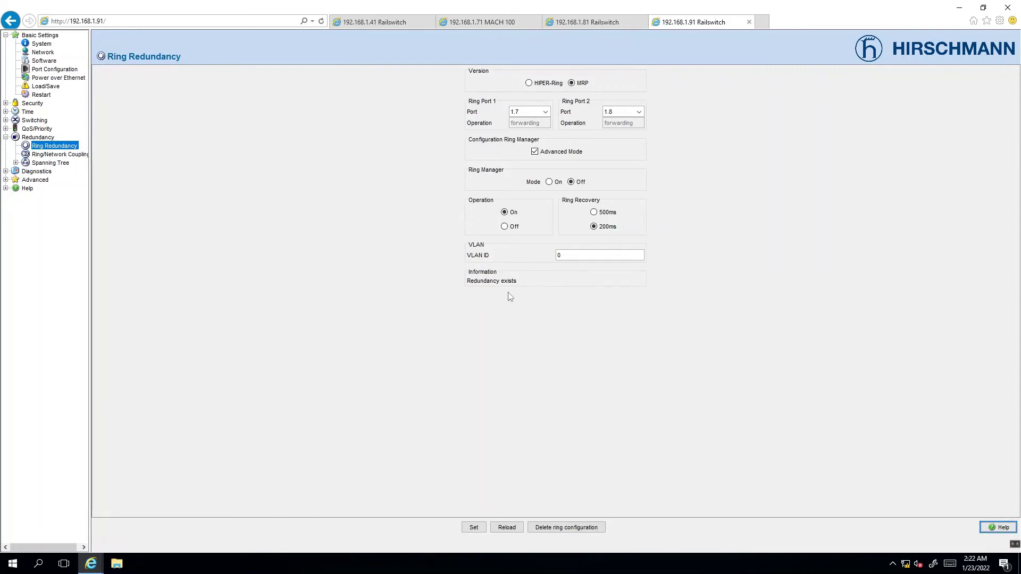
# - Check ring status on 192.168.1.81 and the MACH 100, then return to 192.168.1.41
pyautogui.click(587, 22)
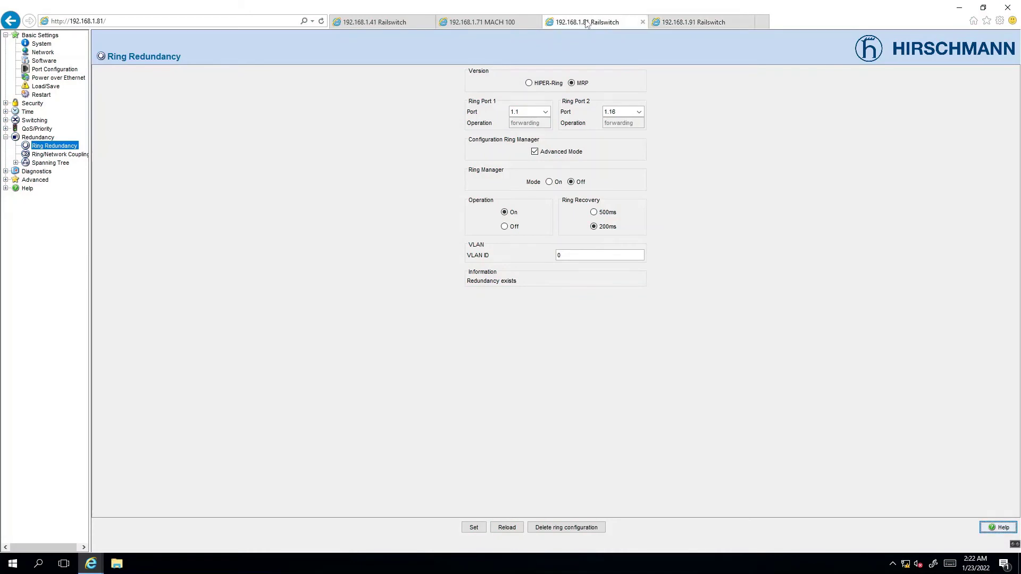
pyautogui.click(505, 22)
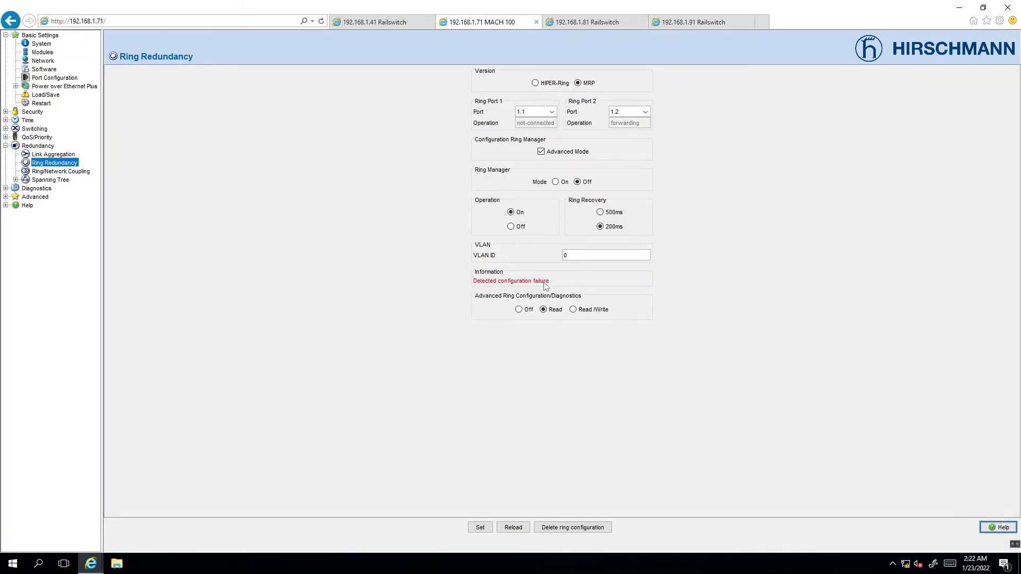
pyautogui.click(373, 25)
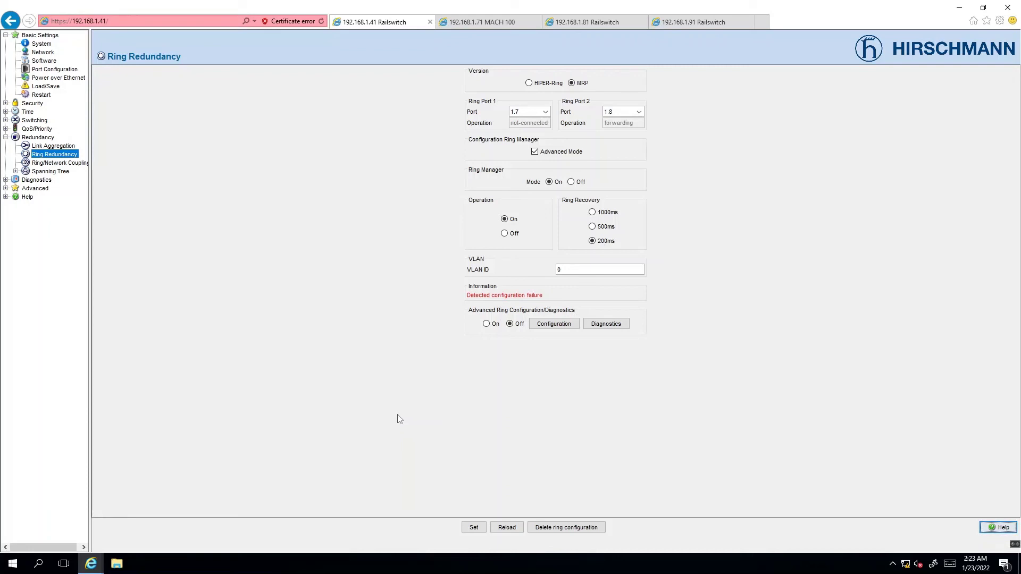
# - Reload the ring status on 192.168.1.41 and then on the MACH 100
pyautogui.click(511, 527)
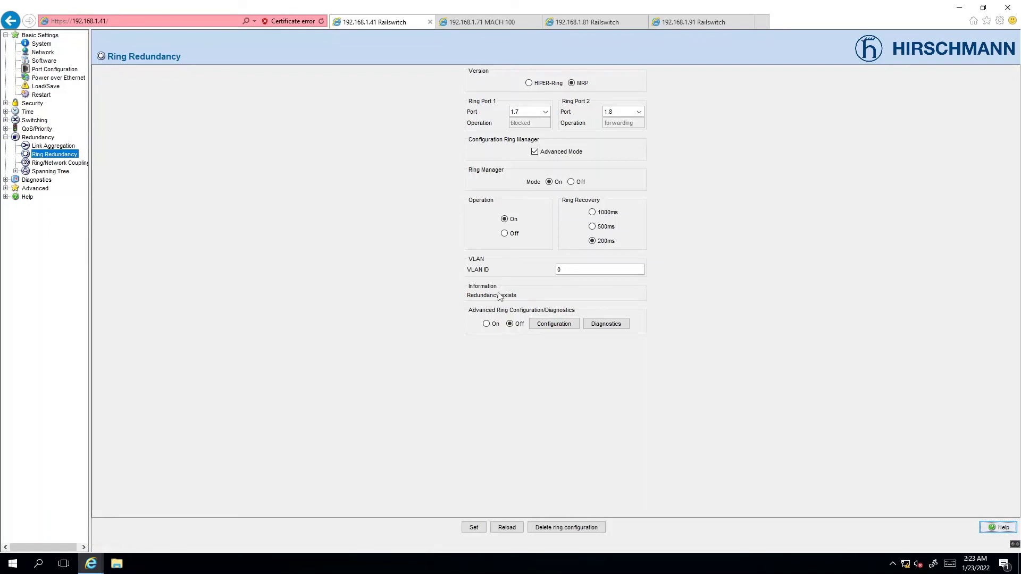
pyautogui.click(497, 24)
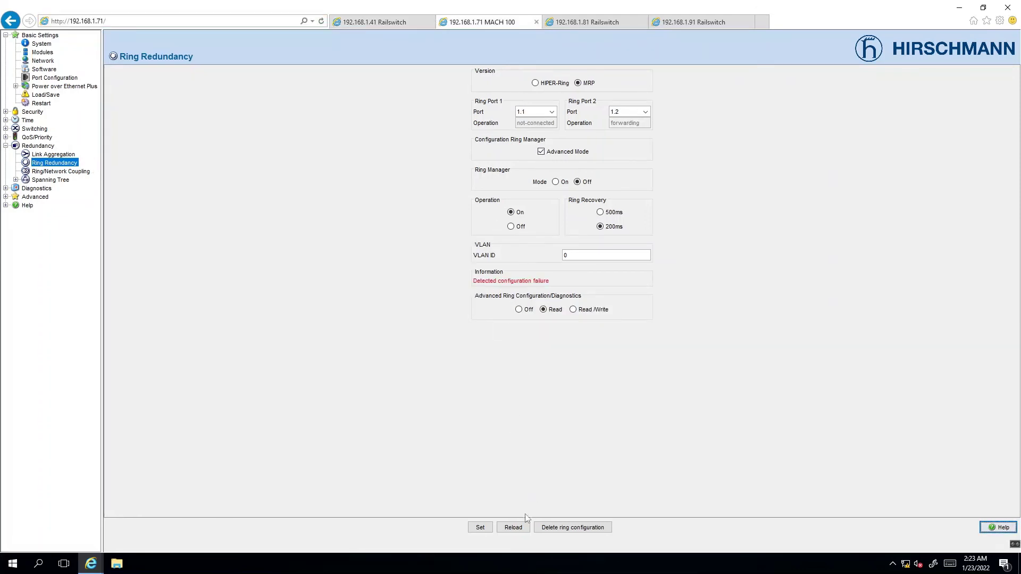
pyautogui.click(513, 528)
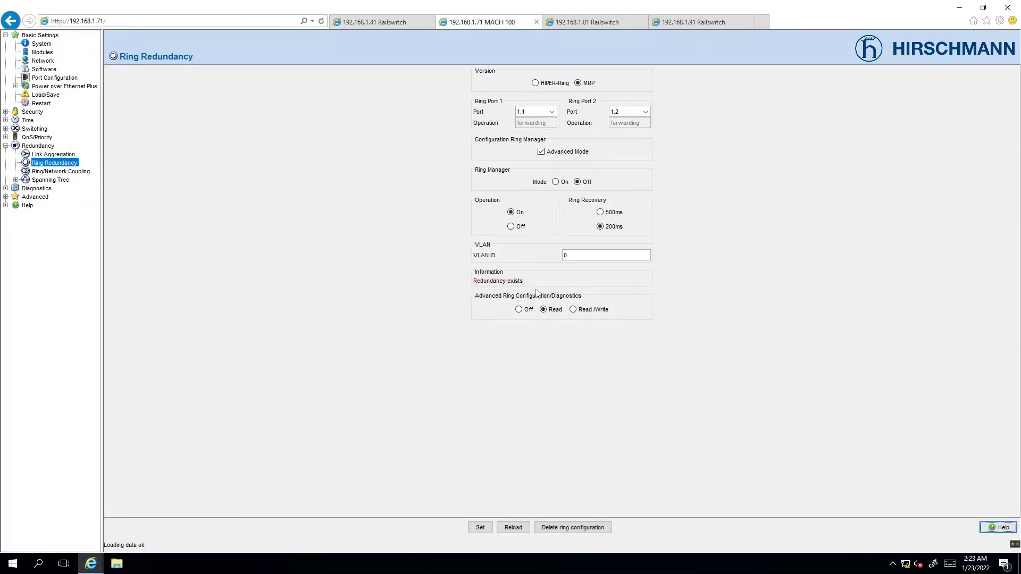